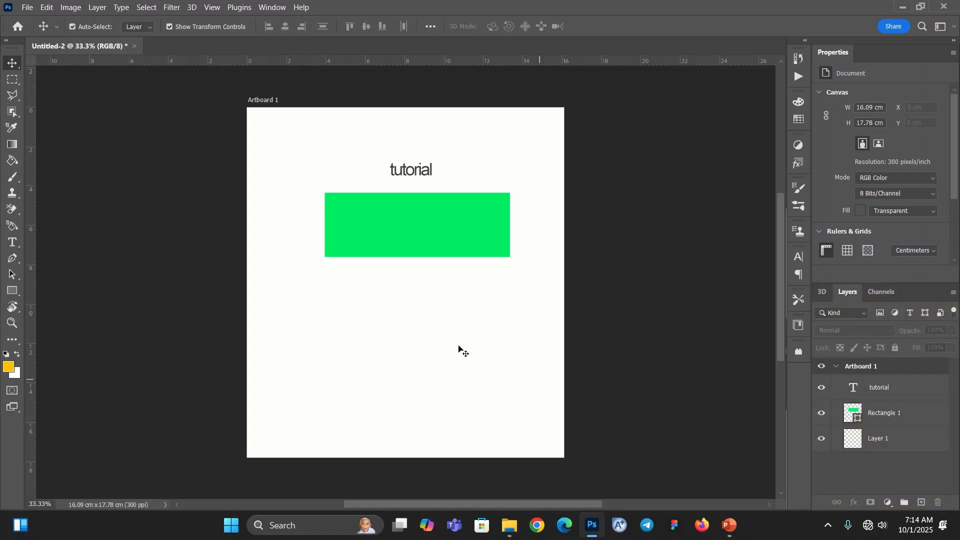
- Inspect the tutorial text layer, Rectangle 1 and Layer 1 by selecting each in turn, ending with no layer selected
left_click(273, 7)
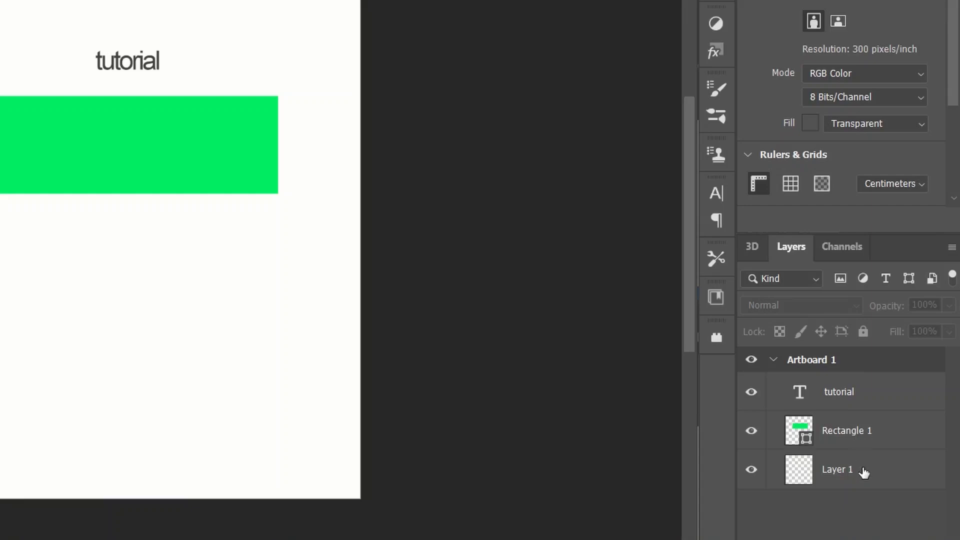
left_click(860, 393)
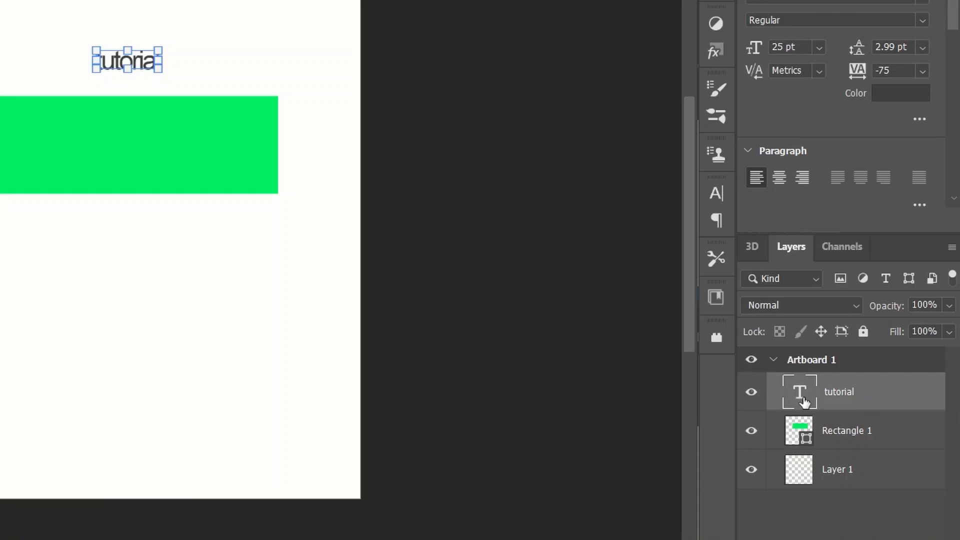
left_click(880, 441)
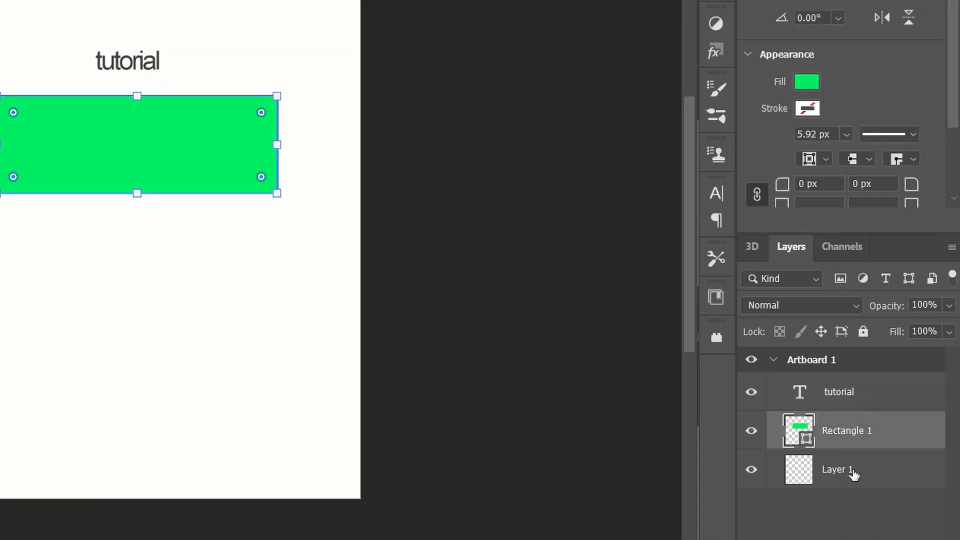
left_click(866, 475)
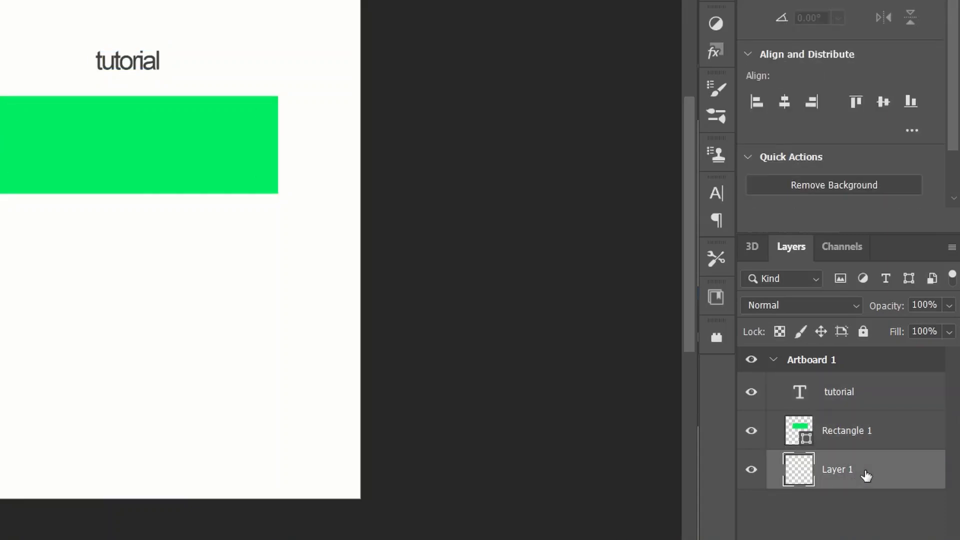
left_click(870, 509)
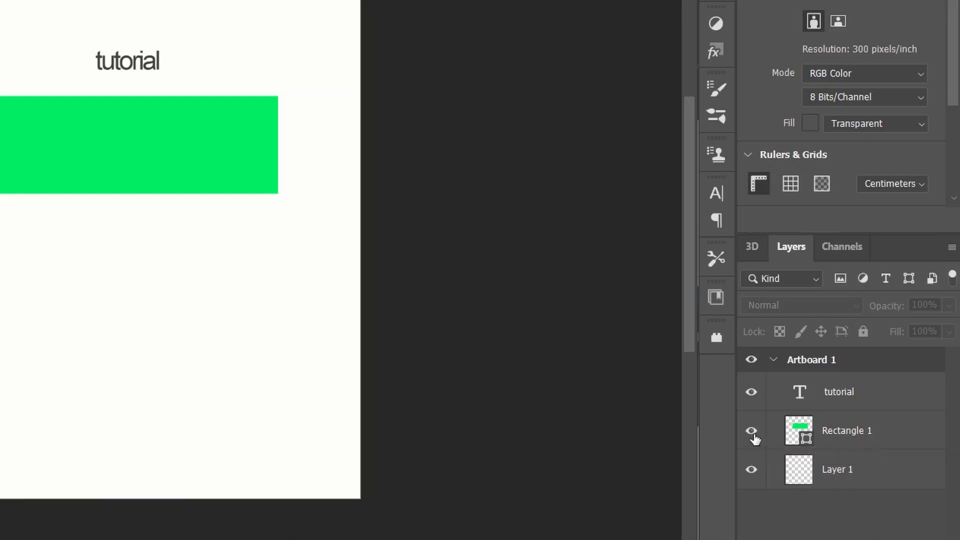
- Hide and show again the tutorial text layer and the Rectangle 1 layer, one after the other
left_click(752, 392)
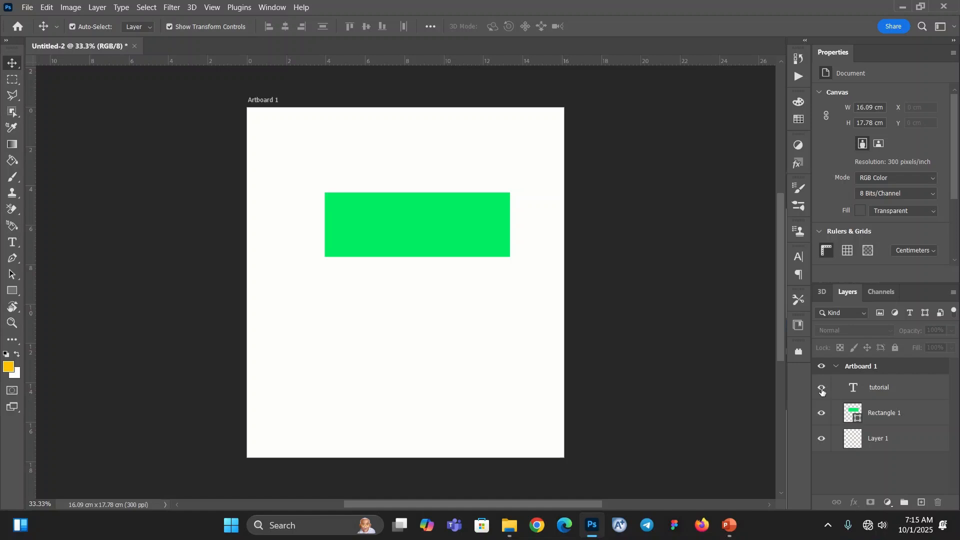
left_click(752, 393)
left_click(822, 415)
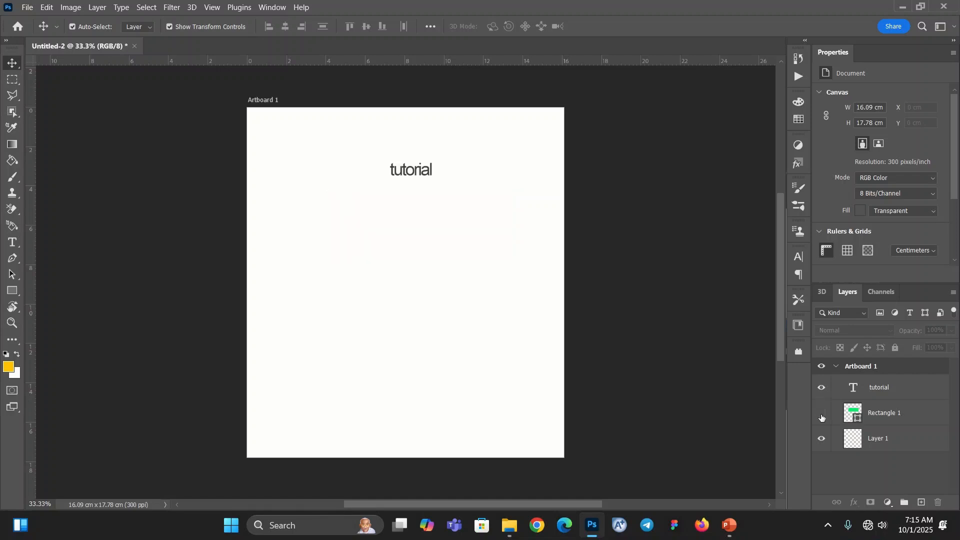
left_click(823, 419)
- Move the tutorial text onto the green rectangle and reorder its layer to sit directly beneath Rectangle 1
left_click_drag(405, 171, 403, 227)
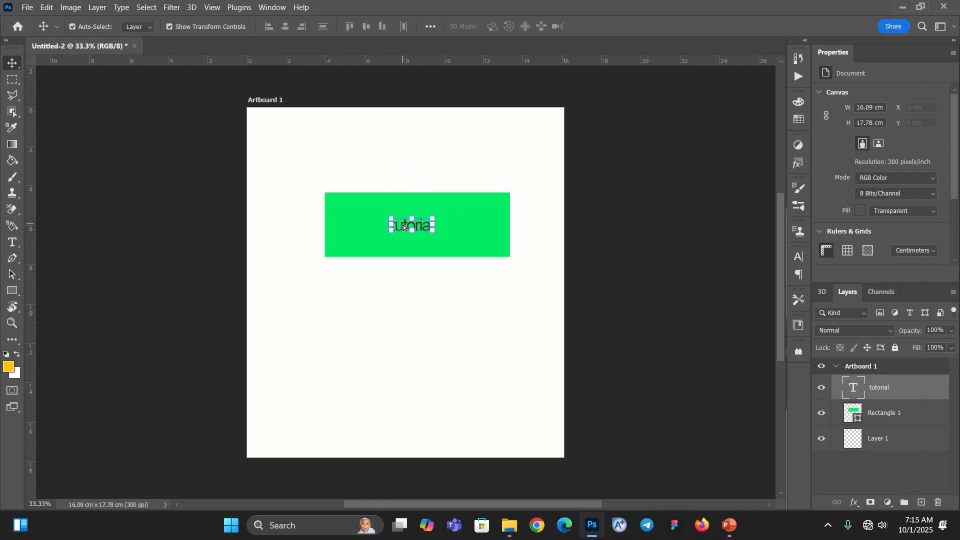
left_click(408, 312)
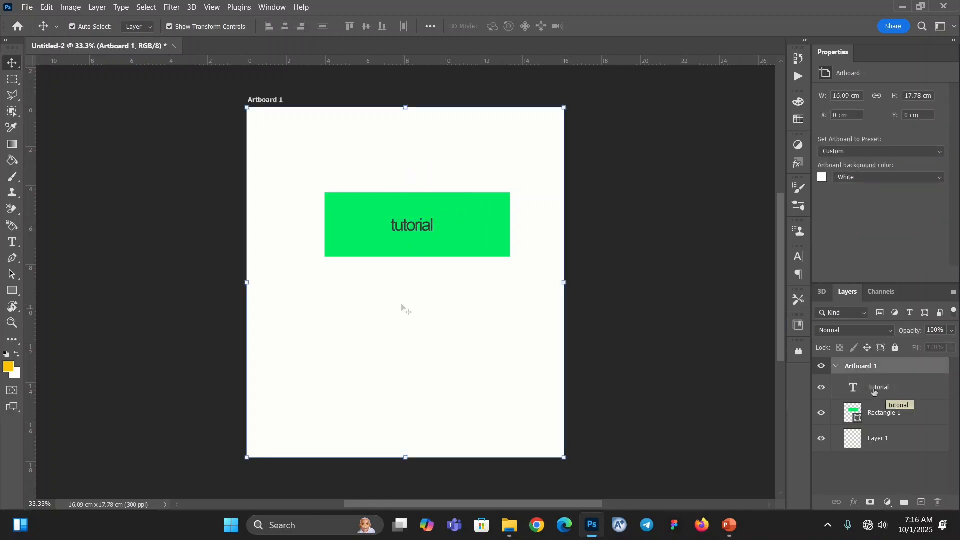
left_click(903, 392)
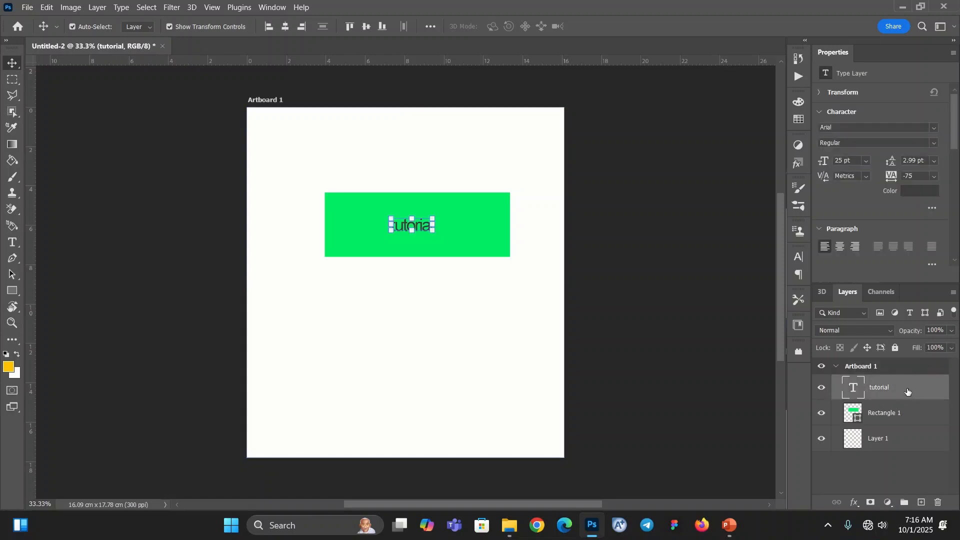
left_click_drag(908, 392, 904, 426)
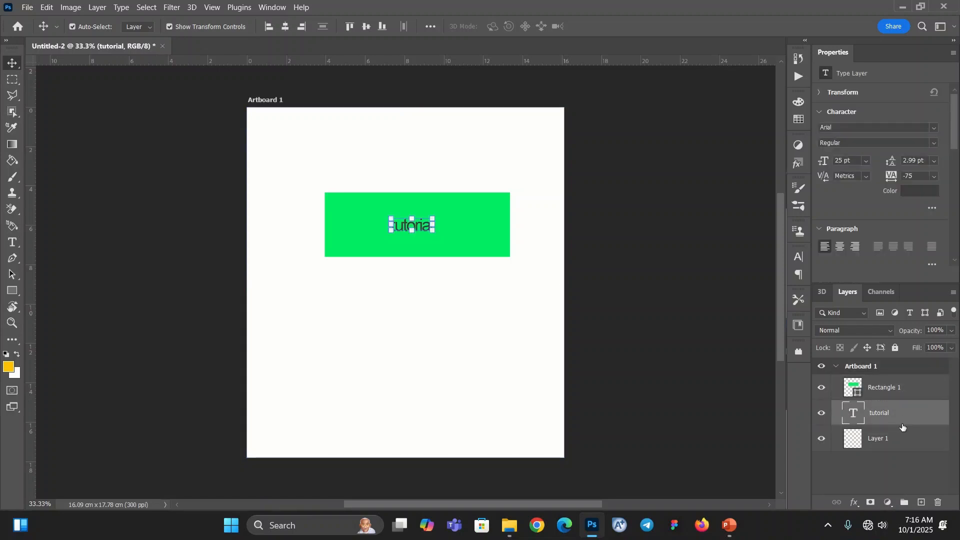
left_click(874, 473)
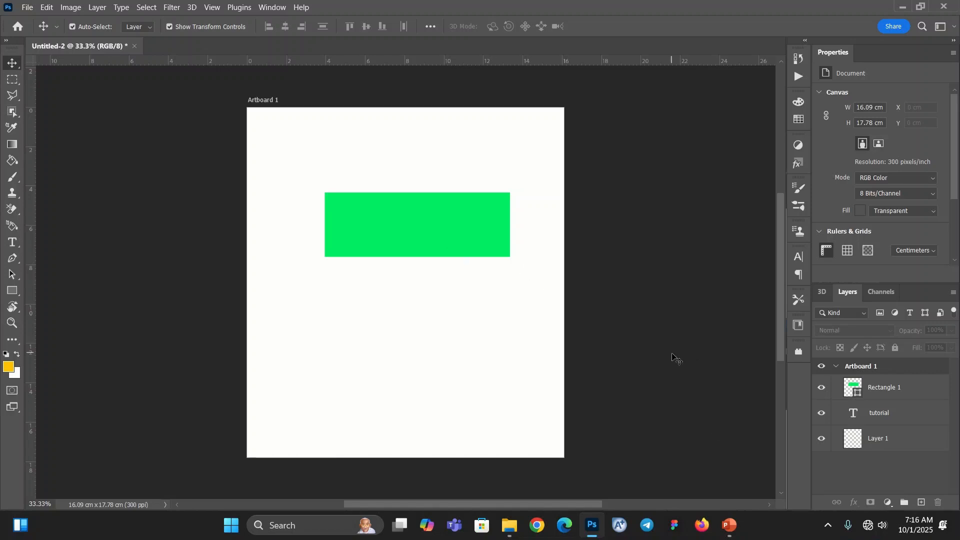
- Move the green rectangle down to just below the tutorial text, at about X 3.67 cm and Y 6.73 cm
left_click_drag(419, 234, 412, 281)
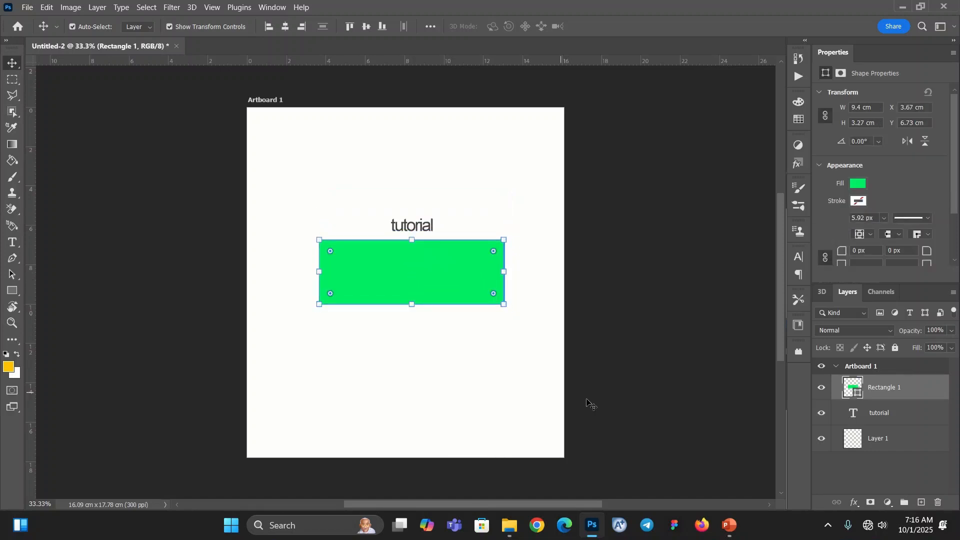
left_click(613, 404)
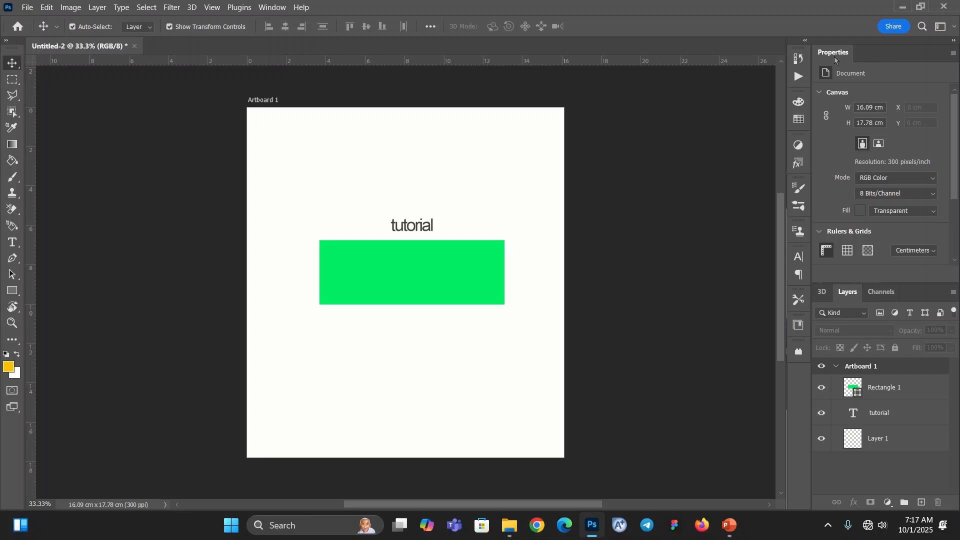
left_click_drag(836, 58, 851, 73)
- Change the rectangle's fill to the solid blue 070dff
left_click(435, 273)
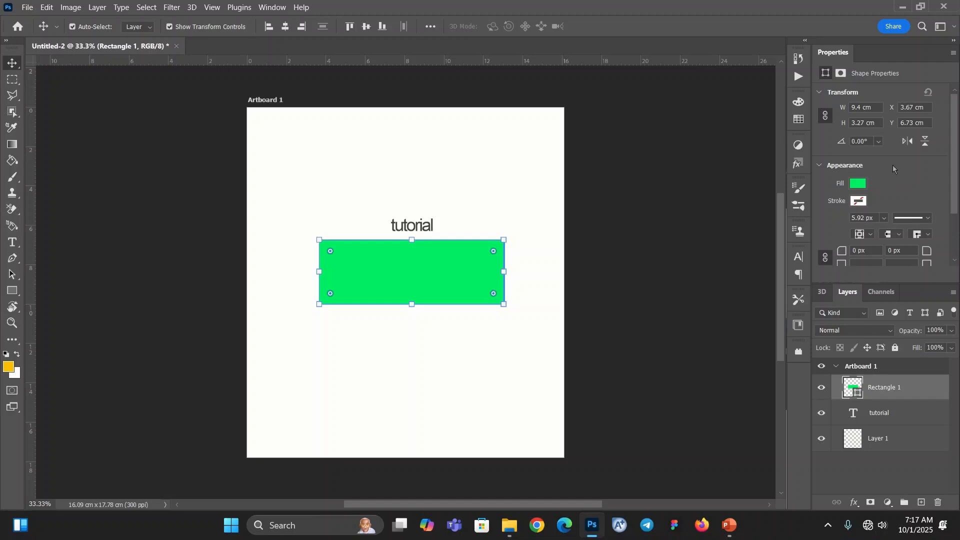
scroll(894, 168, "down", 3)
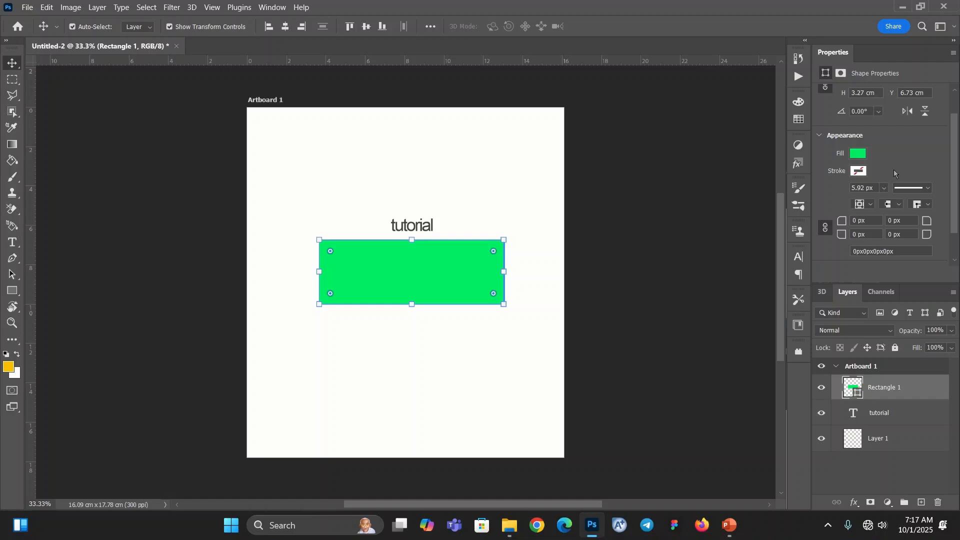
scroll(895, 172, "down", 2)
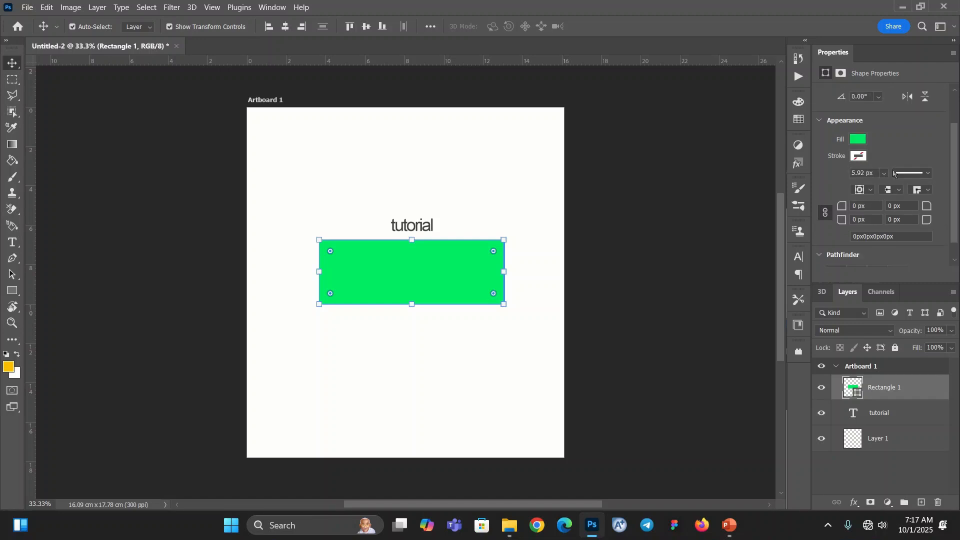
scroll(895, 172, "up", 3)
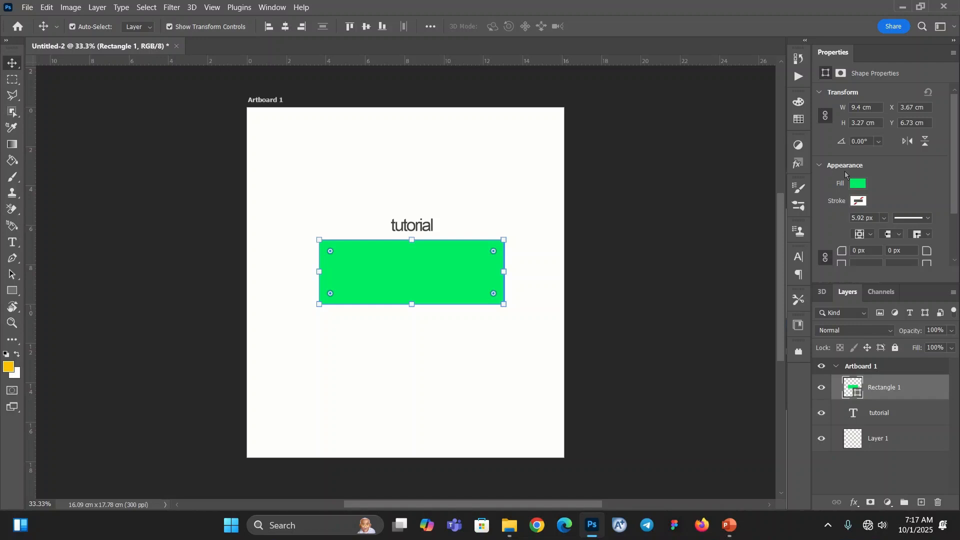
left_click(857, 185)
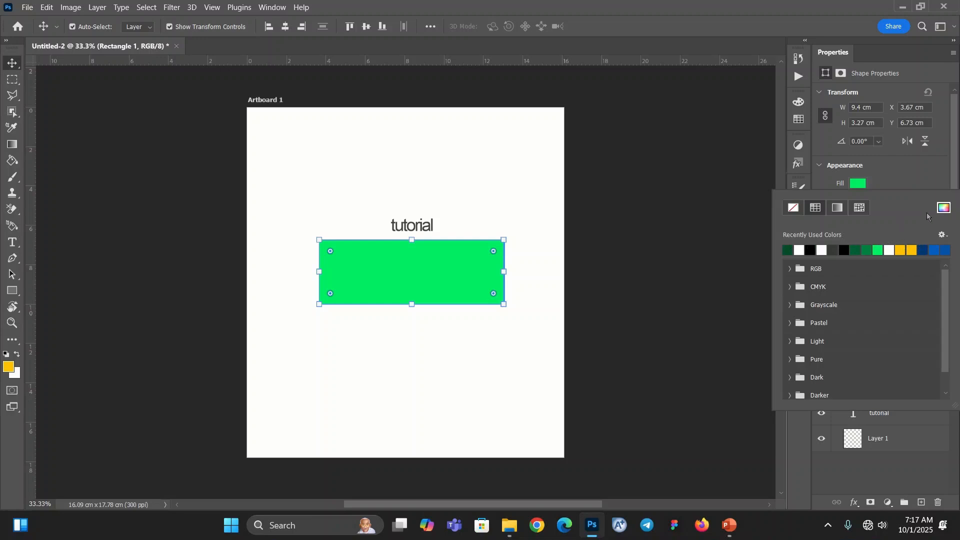
left_click(944, 209)
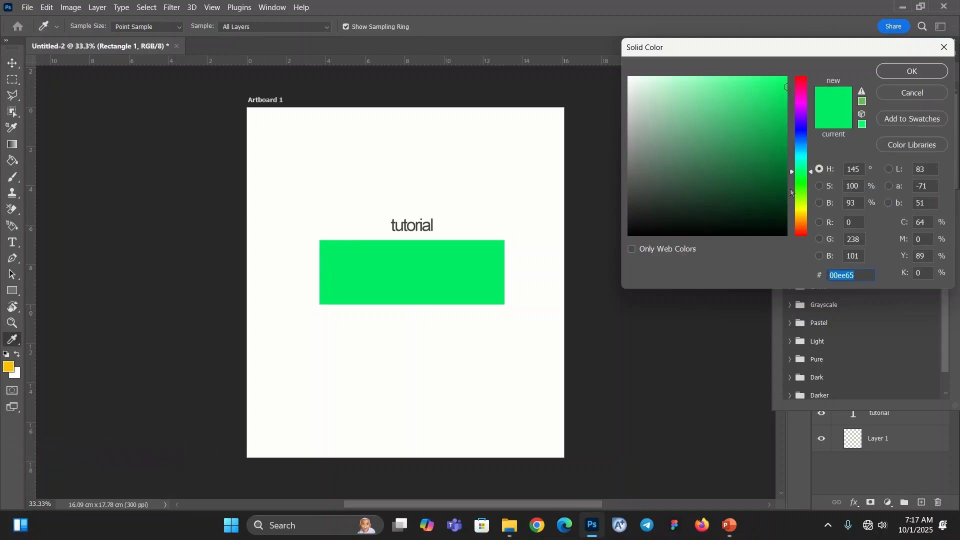
left_click(801, 186)
mouse_move(801, 186)
left_mouse_down()
mouse_move(801, 195)
mouse_move(801, 179)
left_mouse_up()
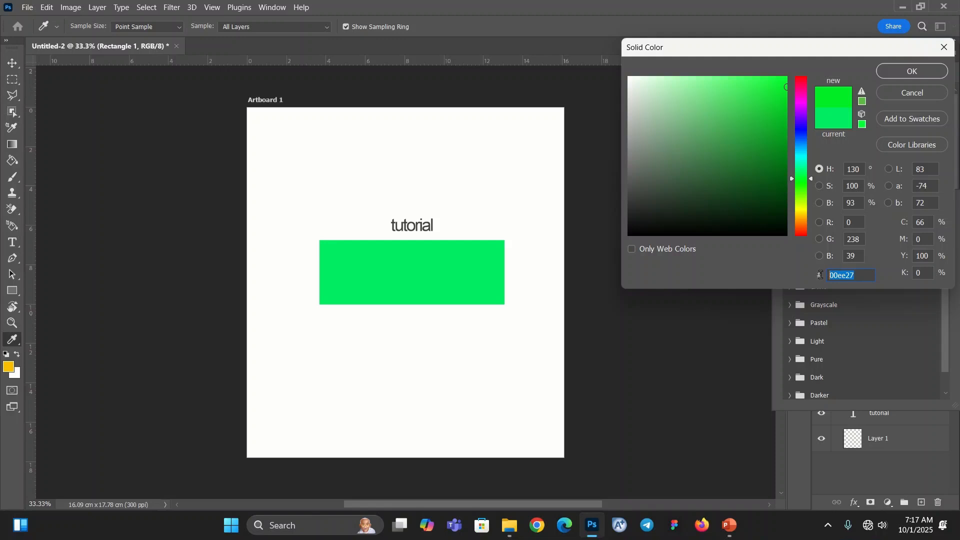
double_click(848, 275)
mouse_move(802, 176)
left_mouse_down()
mouse_move(804, 124)
mouse_move(806, 133)
left_mouse_up()
left_click(784, 77)
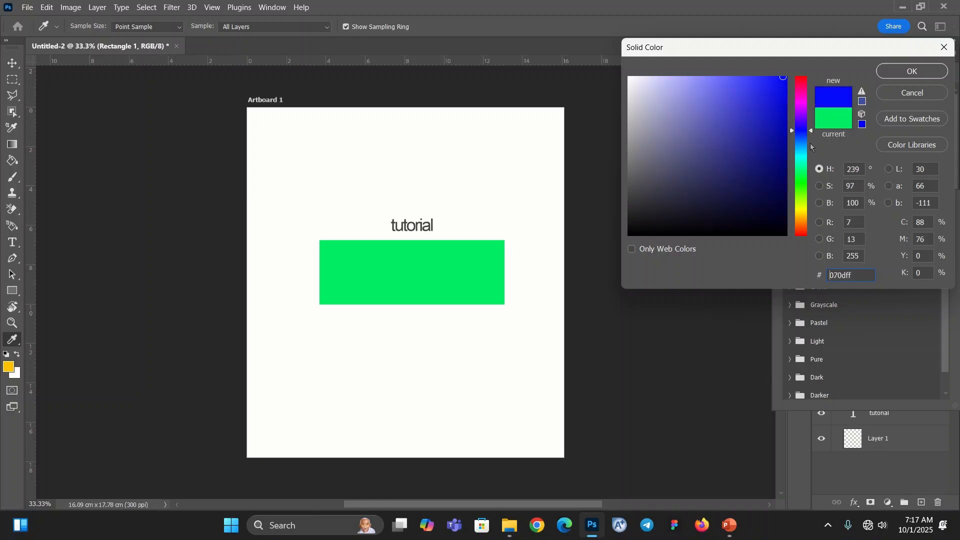
left_click(906, 76)
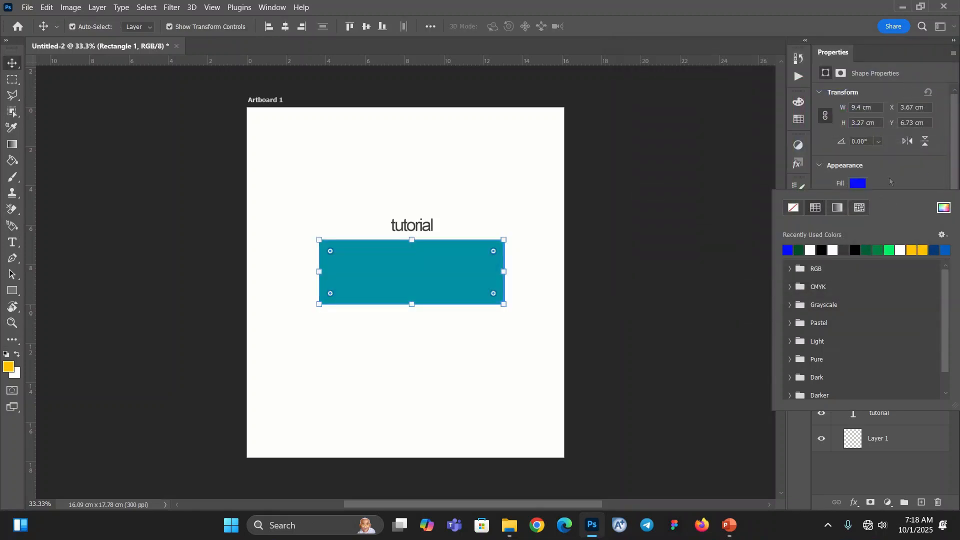
left_click(712, 301)
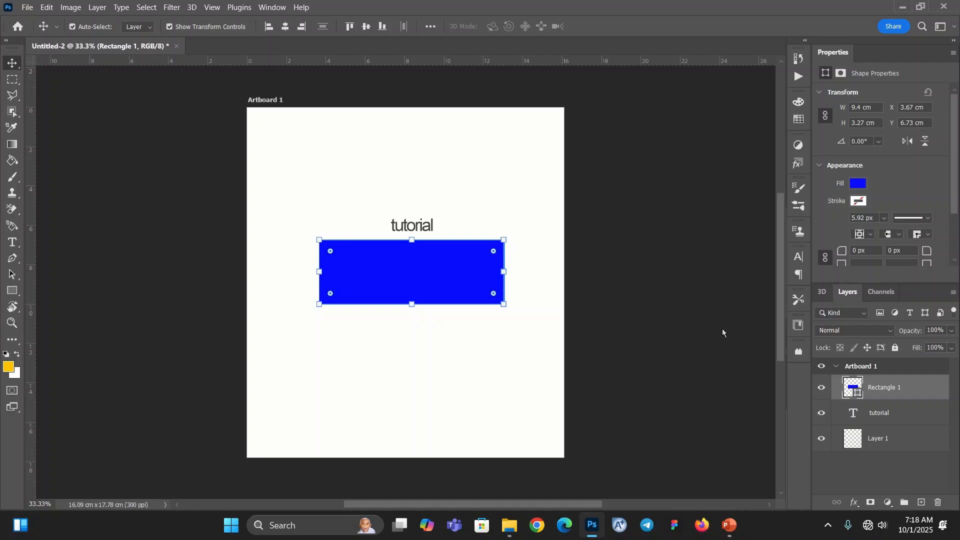
- Change the font of the tutorial text to Fractul
left_click(411, 223)
left_click(408, 225)
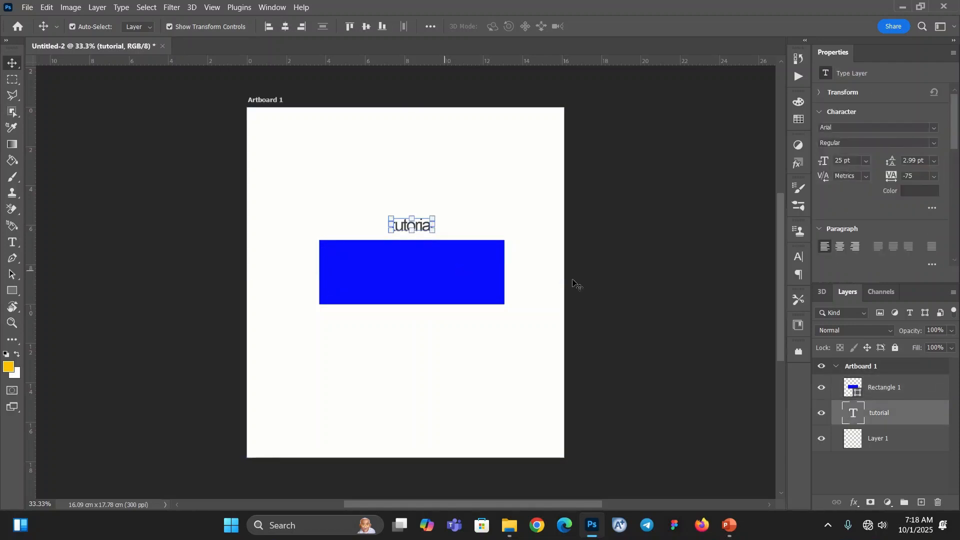
left_click(934, 129)
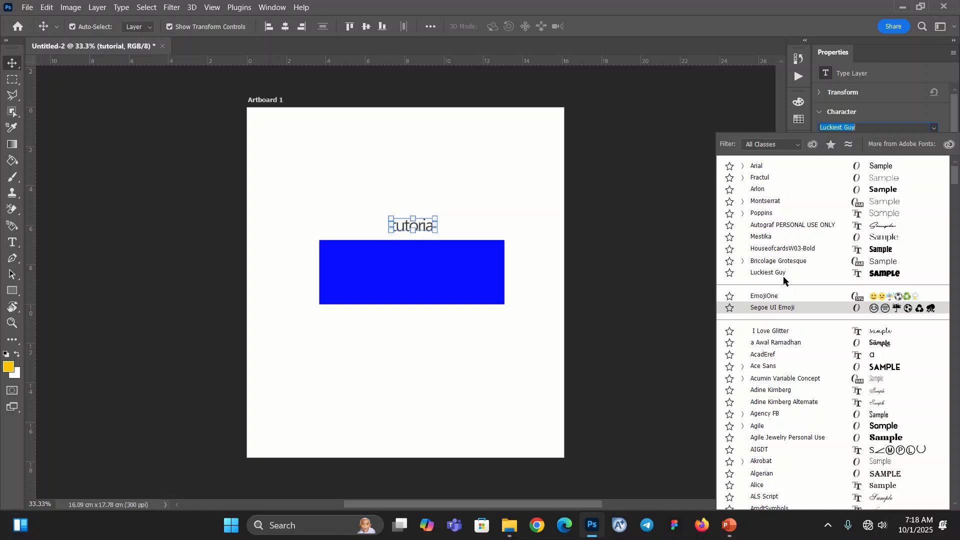
key("Escape")
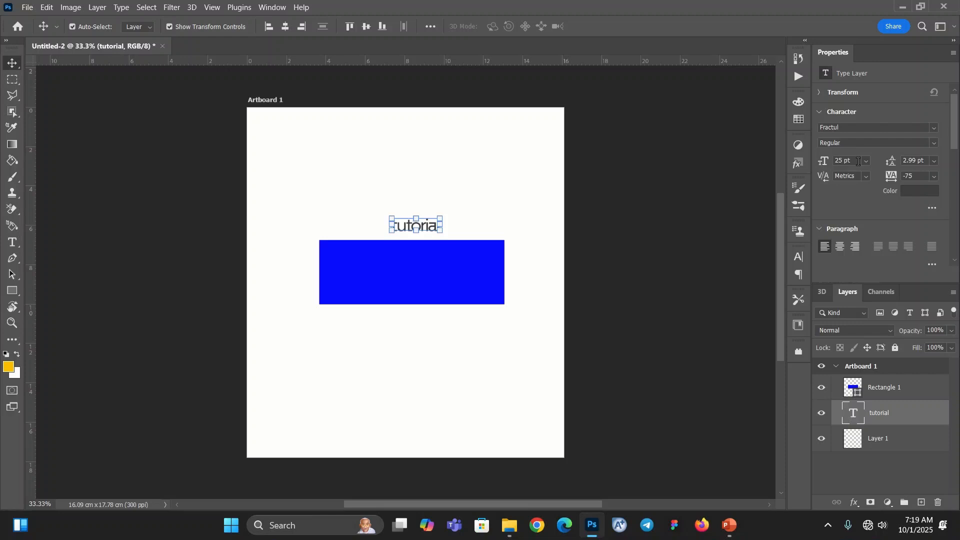
- Set the tutorial text's size to 100 pt and move it left so it sits above the blue rectangle
left_click_drag(841, 161, 823, 167)
type("100")
key("Return")
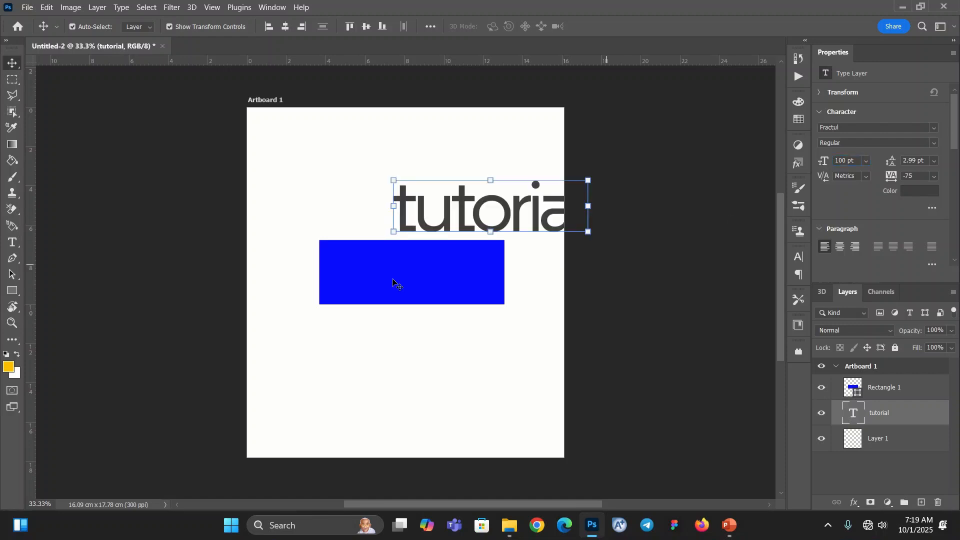
left_click_drag(448, 214, 367, 209)
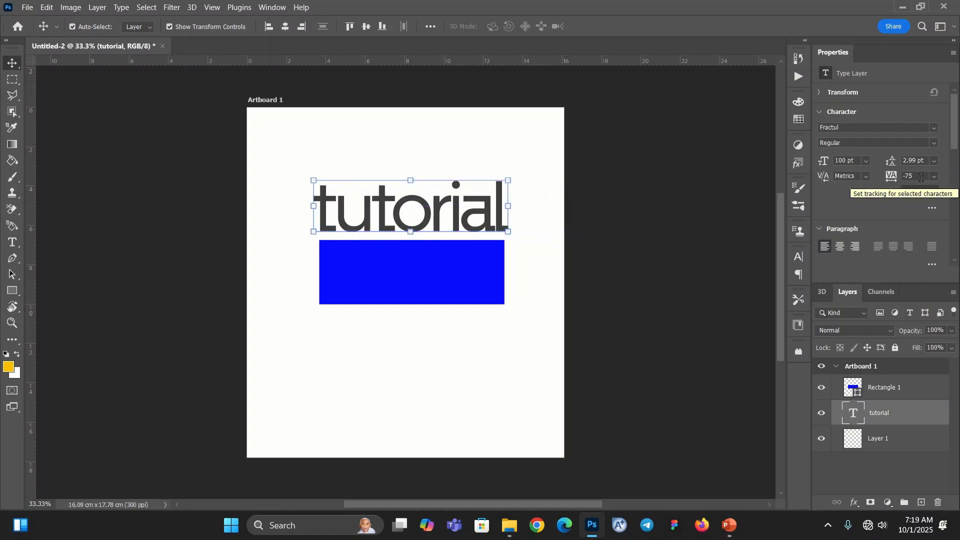
- Set the tutorial text's tracking to 0 and recentre the text above the blue rectangle
left_click(934, 177)
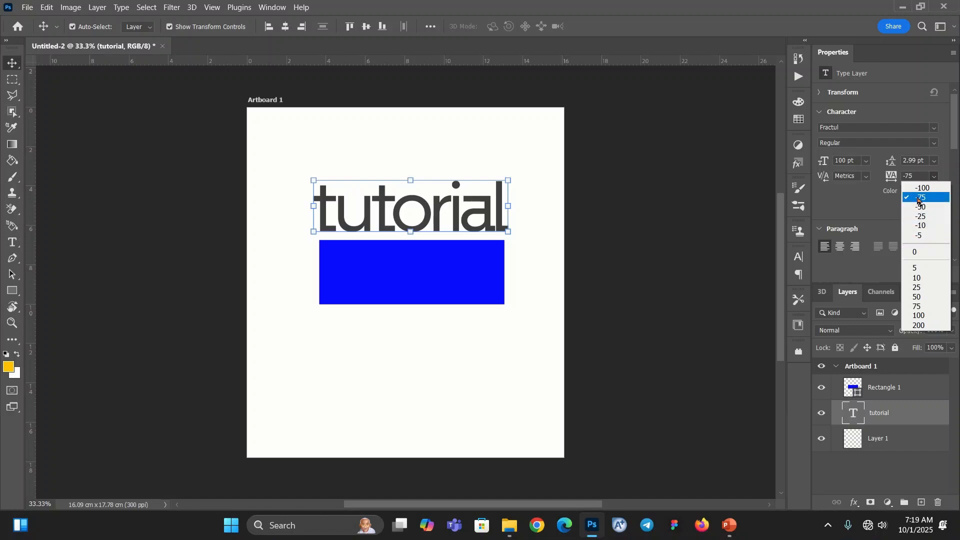
left_click(917, 253)
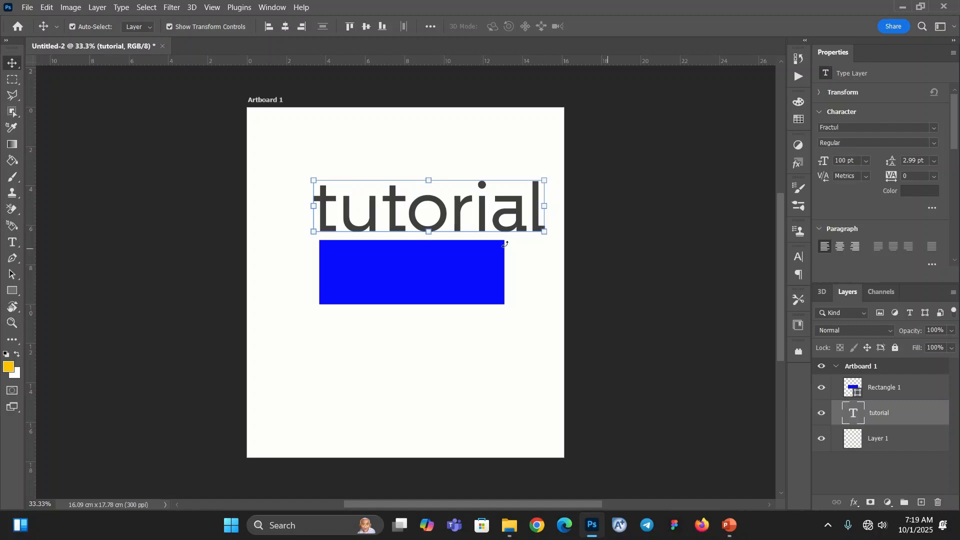
left_click_drag(417, 209, 400, 209)
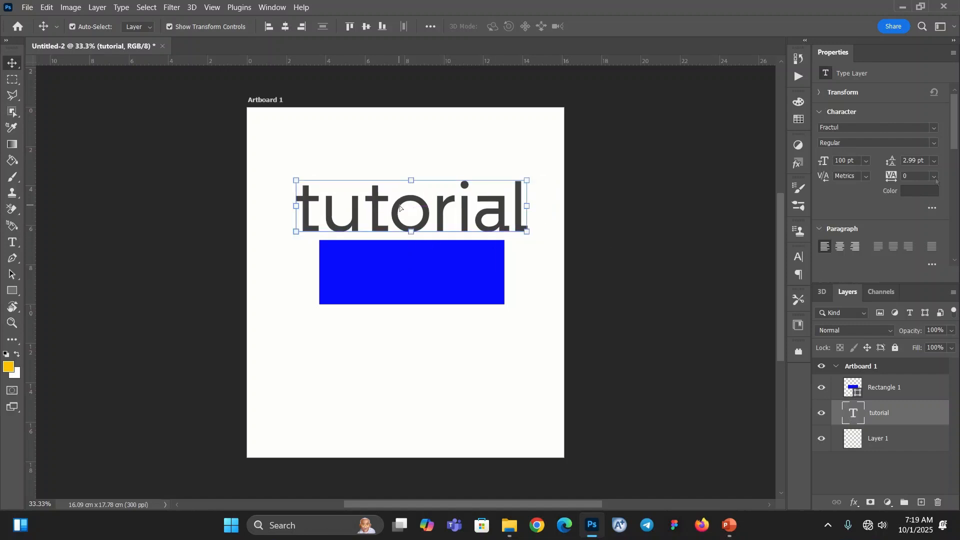
- Try a tracking of 200 on the tutorial text, restore it to 0, and shift the text slightly up and left
left_click(935, 178)
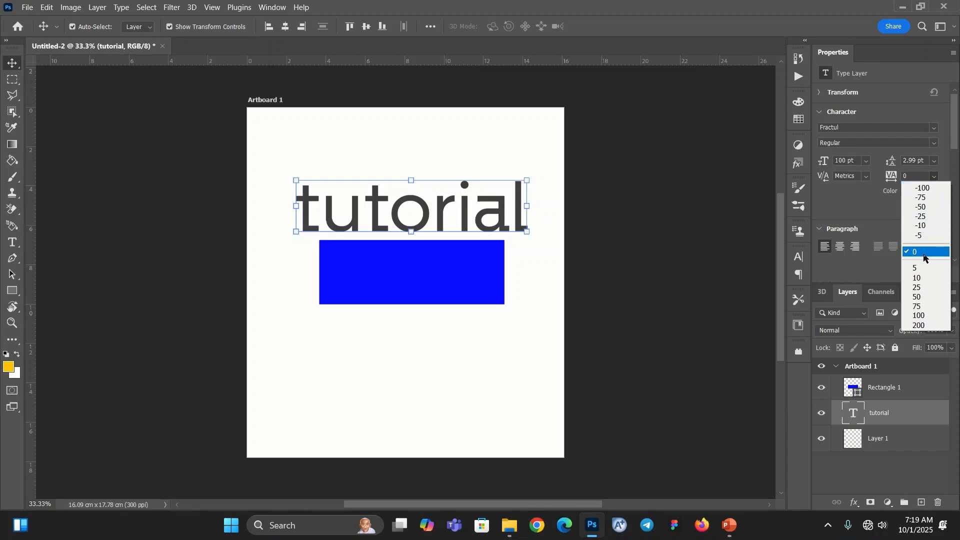
left_click(928, 325)
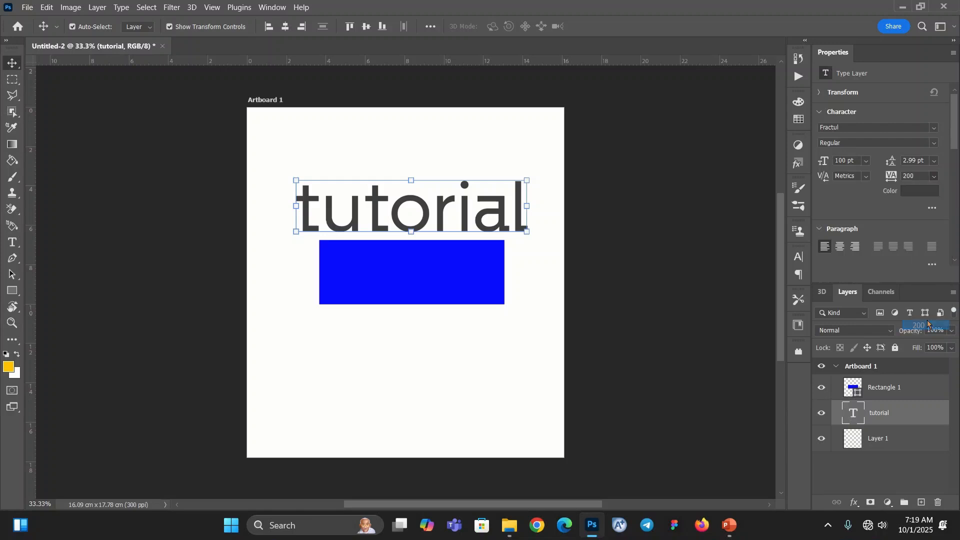
left_click_drag(444, 218, 418, 216)
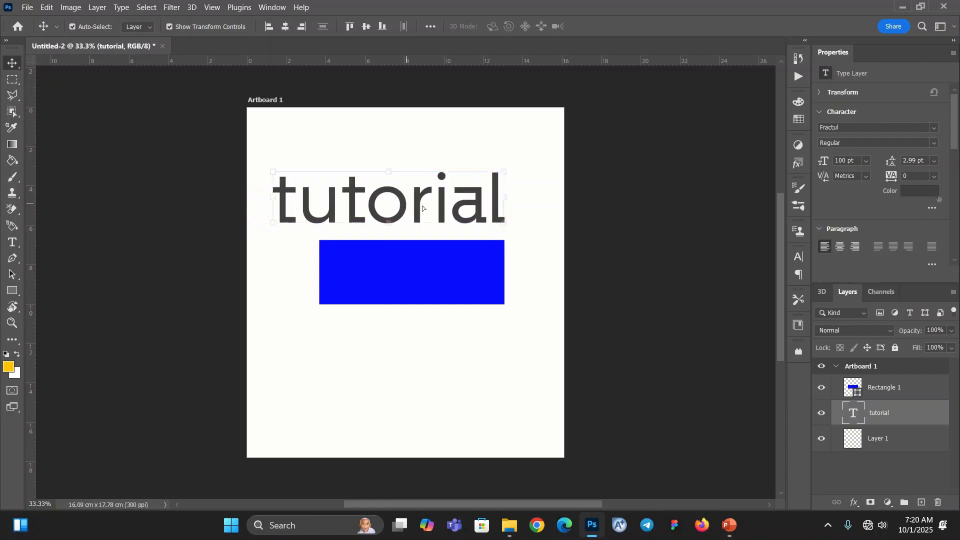
- Recolour the tutorial text with the blue 070dff sampled from the rectangle
left_click(919, 190)
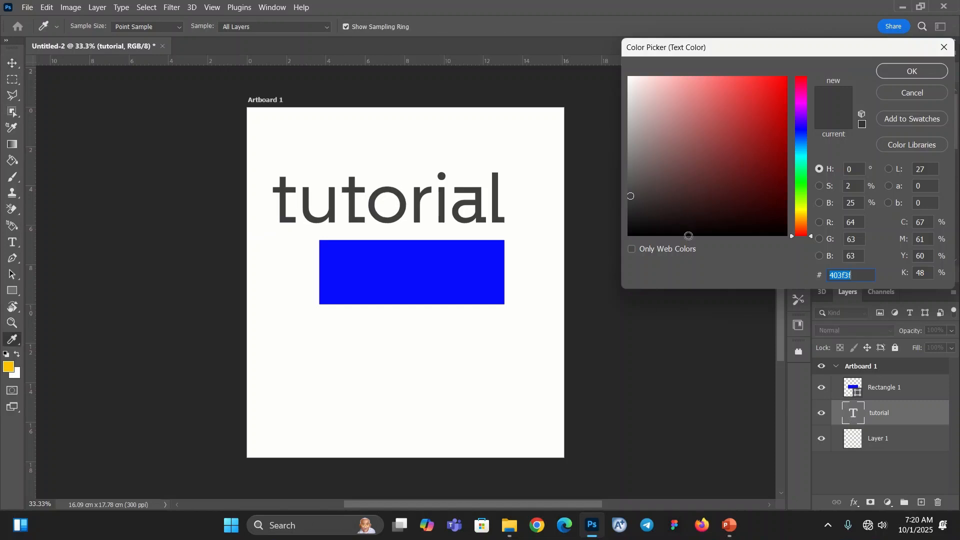
left_click(407, 275)
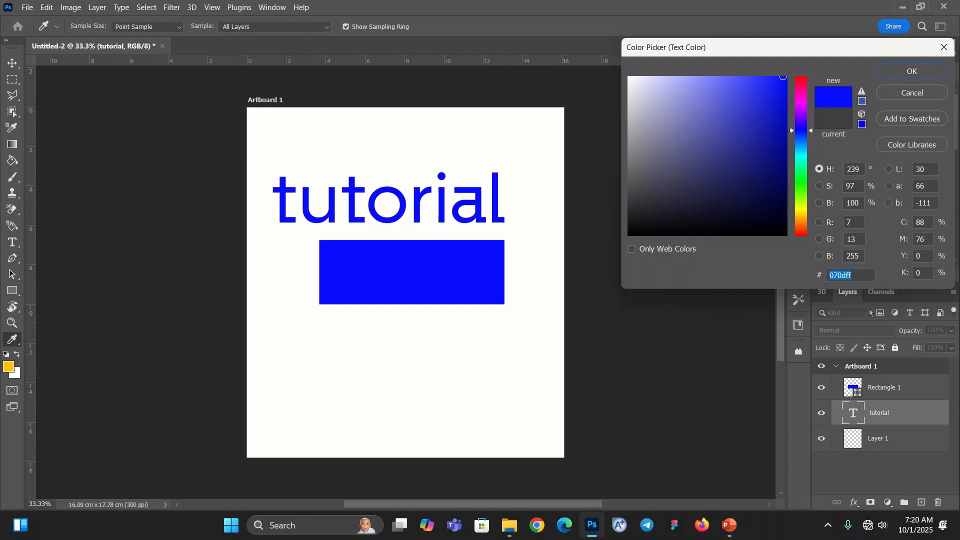
key("Return")
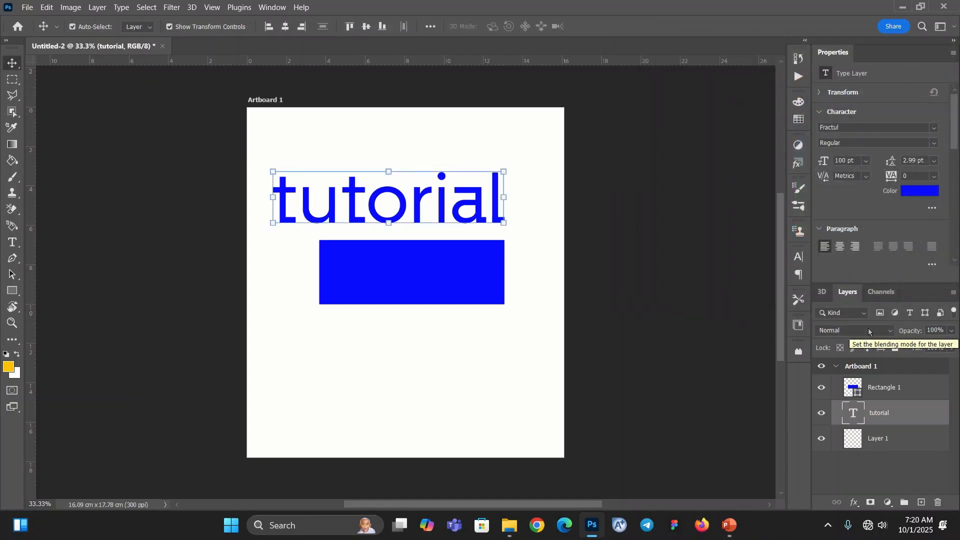